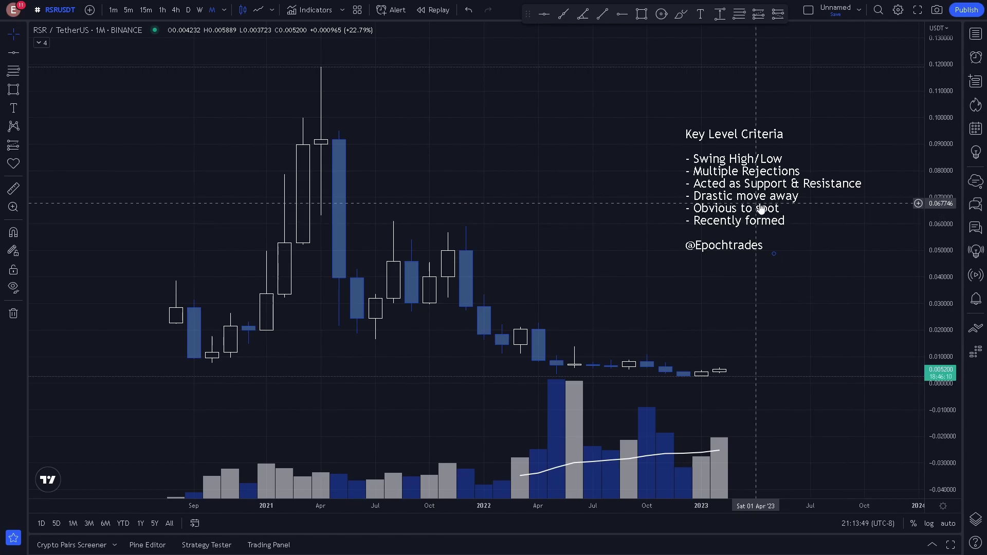
Step: Add a magenta horizontal level at about 0.0919 near the 2021 high
scroll(763, 205, down, 1)
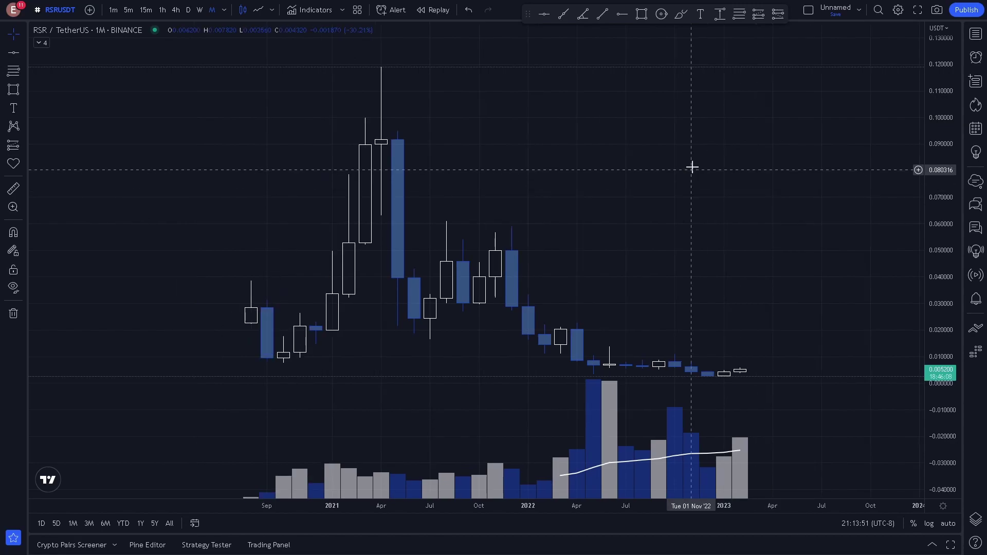
click(544, 14)
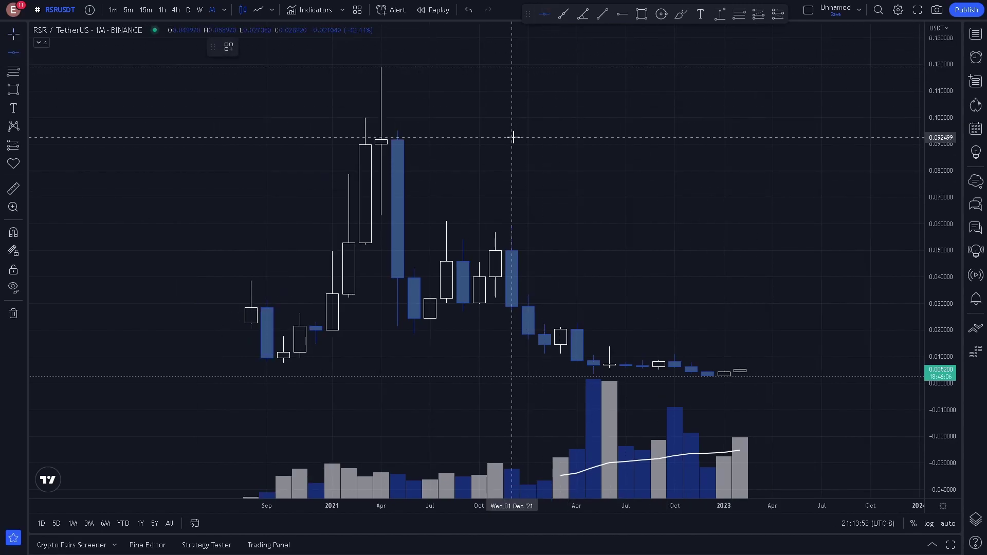
click(513, 138)
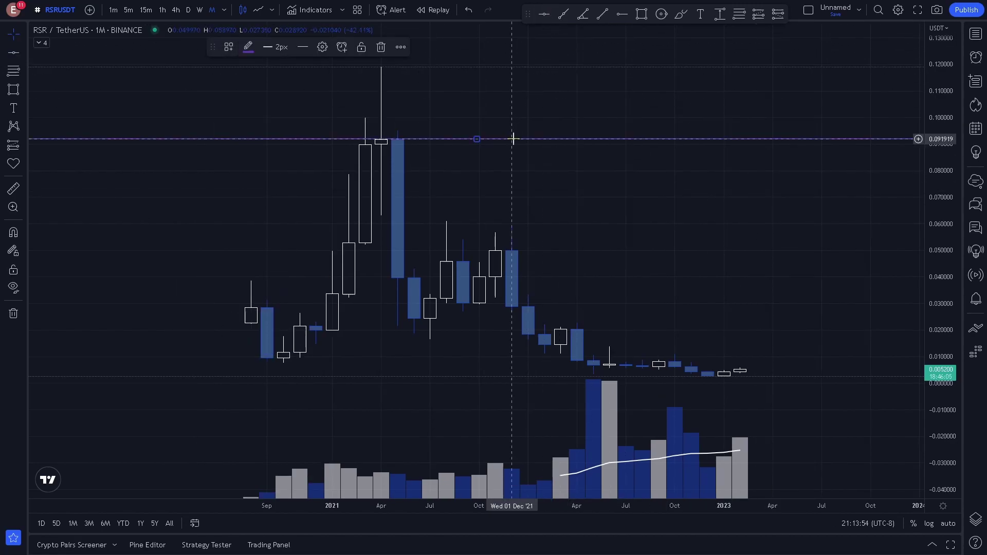
click(248, 47)
click(357, 84)
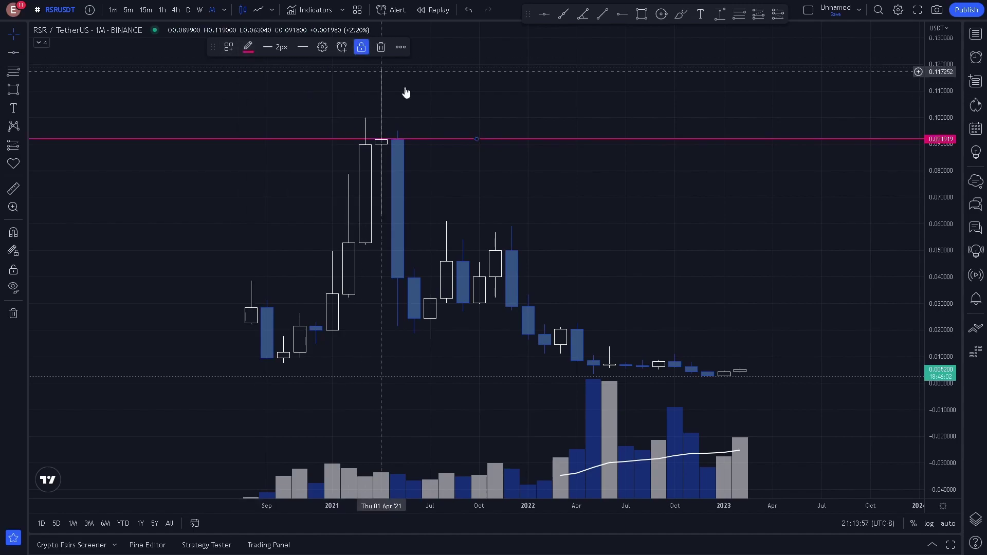
Step: Add a horizontal level at 0.002484 below the lows and delete a stray line at 0.009187
drag(704, 257, 661, 214)
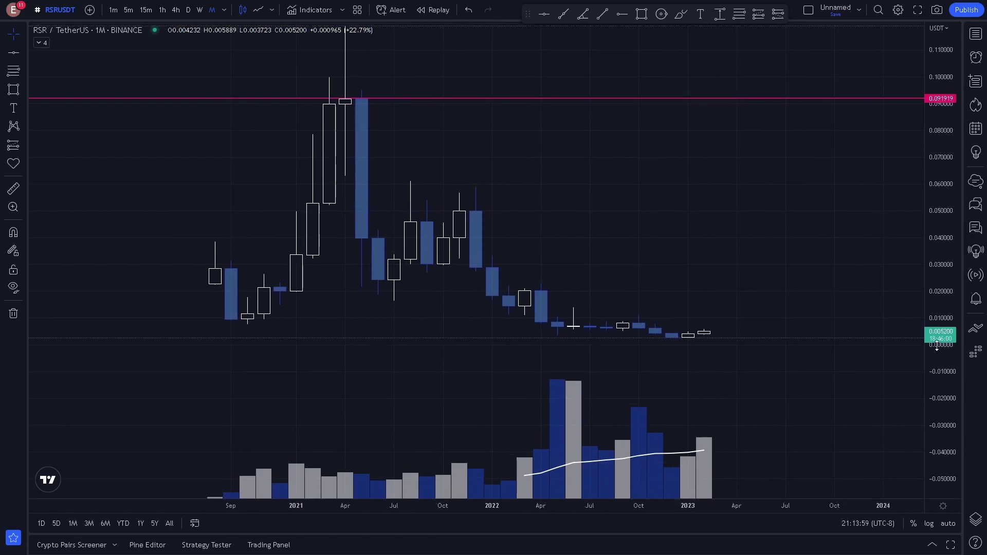
click(544, 14)
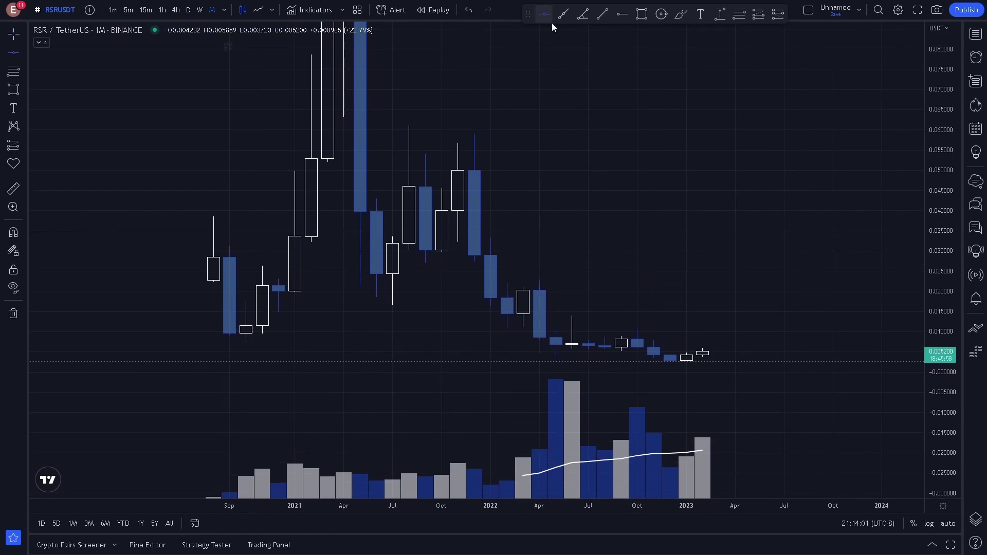
click(767, 362)
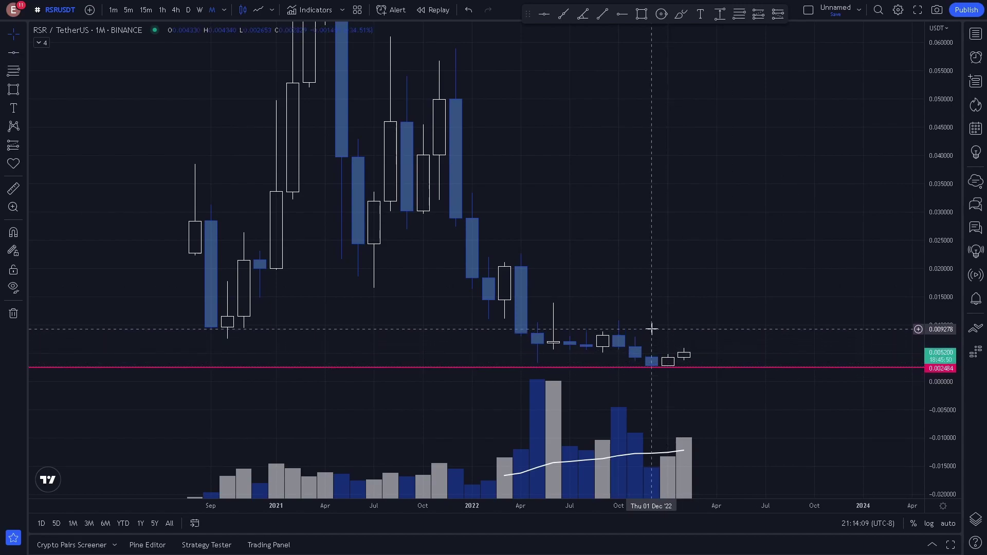
click(543, 14)
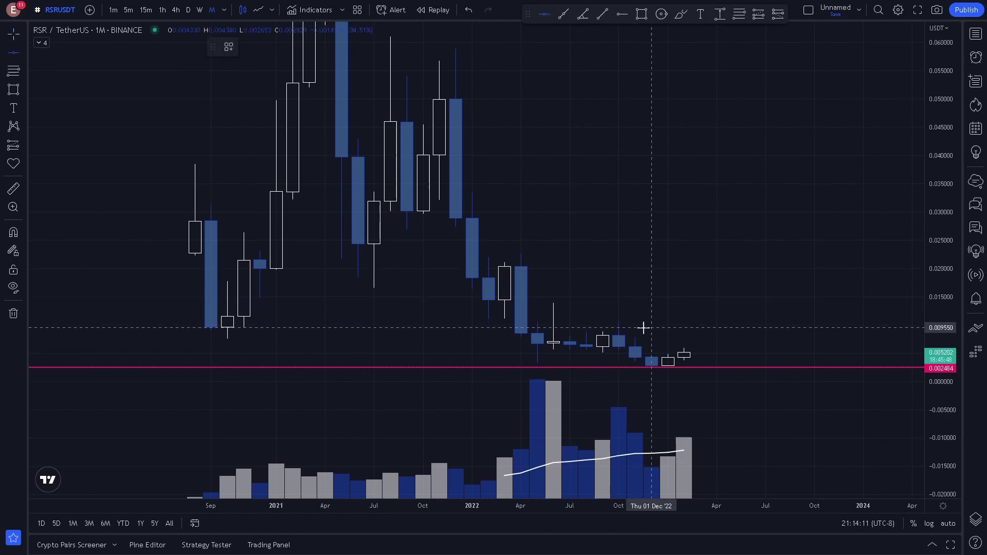
click(643, 330)
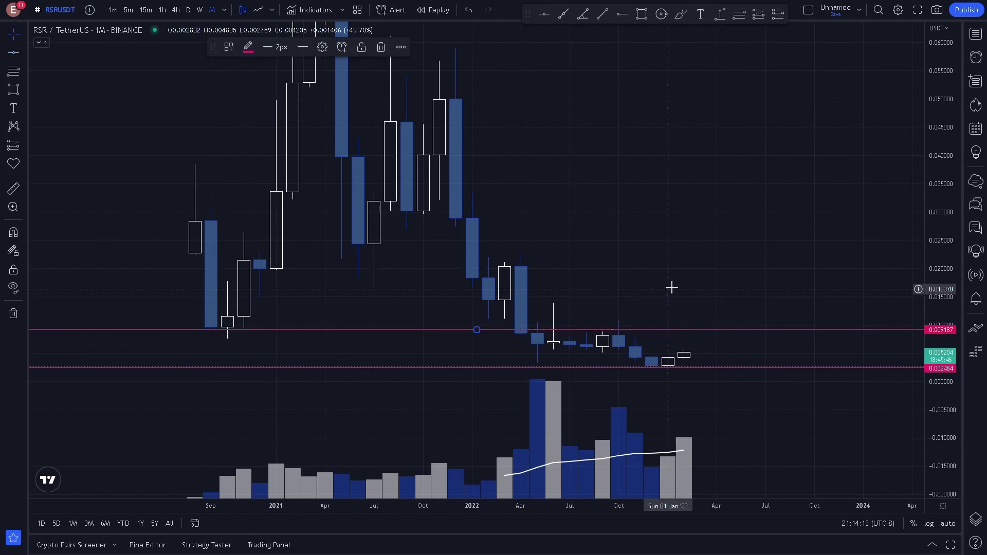
click(381, 47)
scroll(941, 166, down, 3)
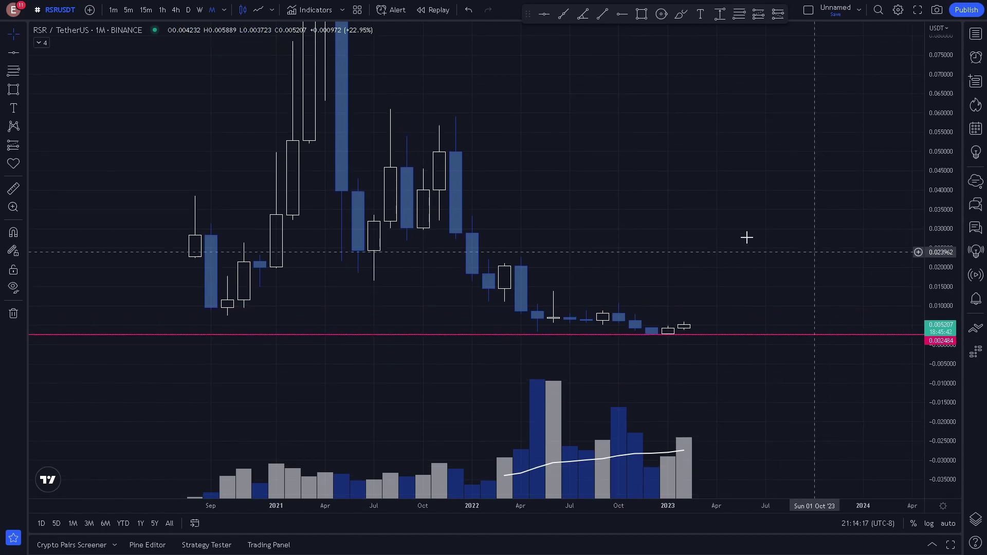
Step: Switch RSR/USDT to the W timeframe and delete a stray horizontal line placed at 0.008922
click(200, 10)
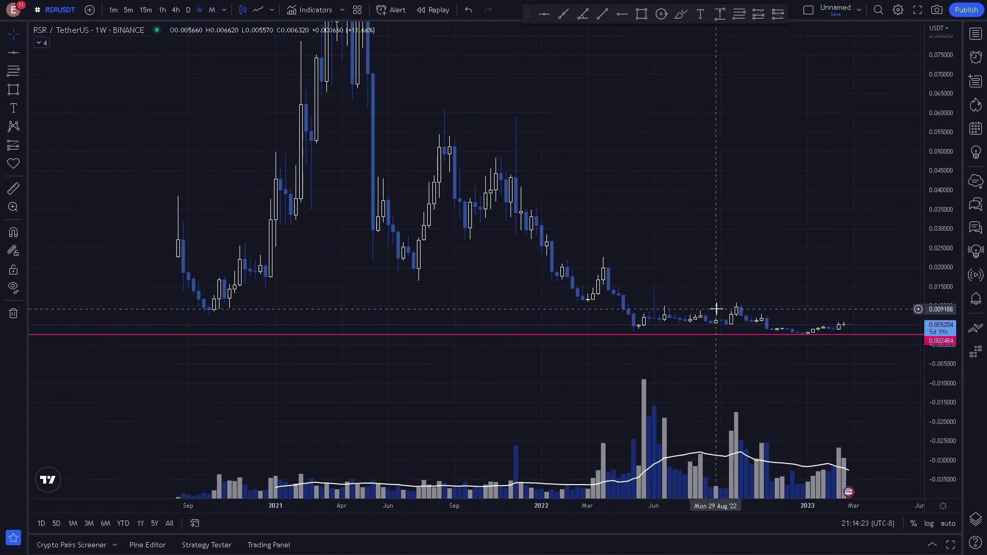
click(544, 14)
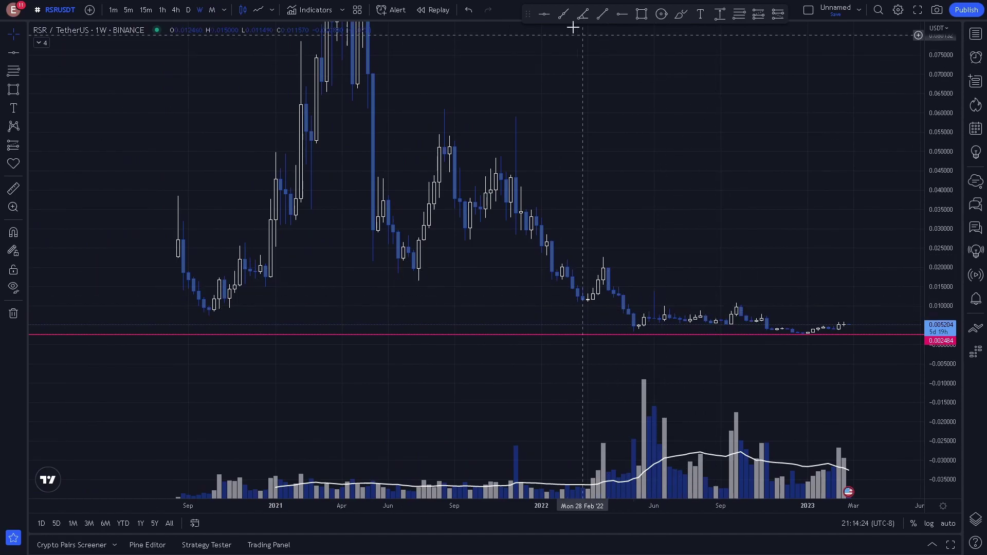
click(811, 309)
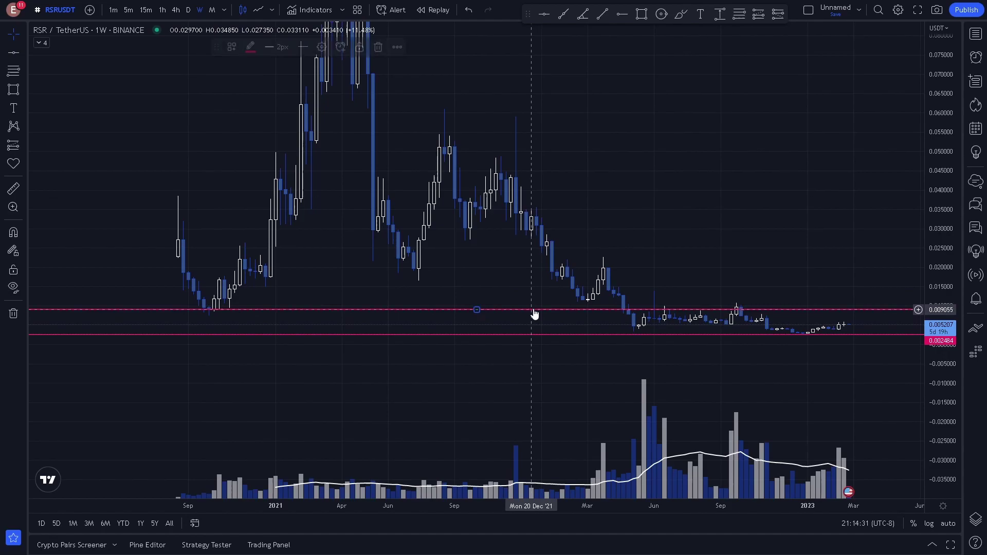
click(379, 47)
click(641, 14)
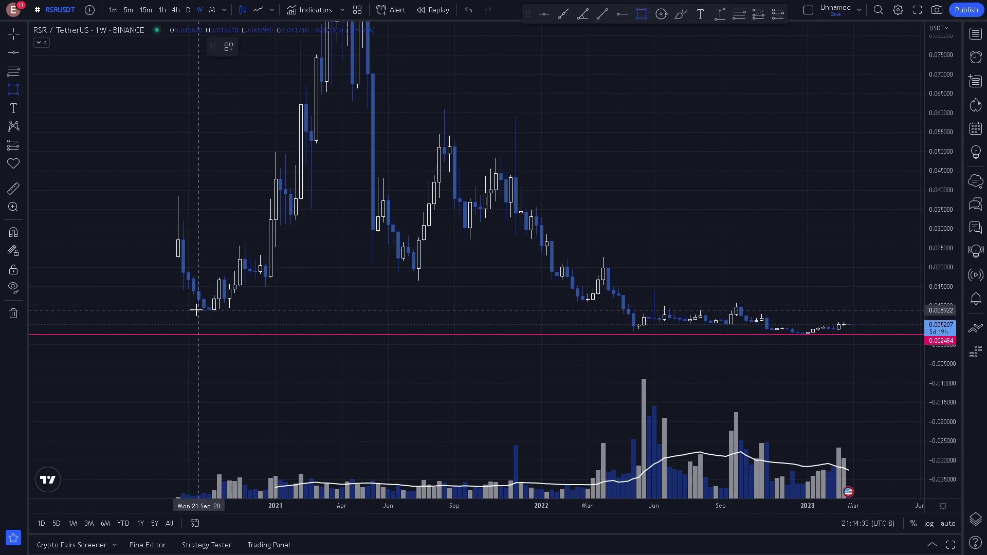
Step: Draw a purple rectangle from the Sep 2020 lows into 2023, spanning about 0.008922 to 0.010918
drag(198, 310, 909, 308)
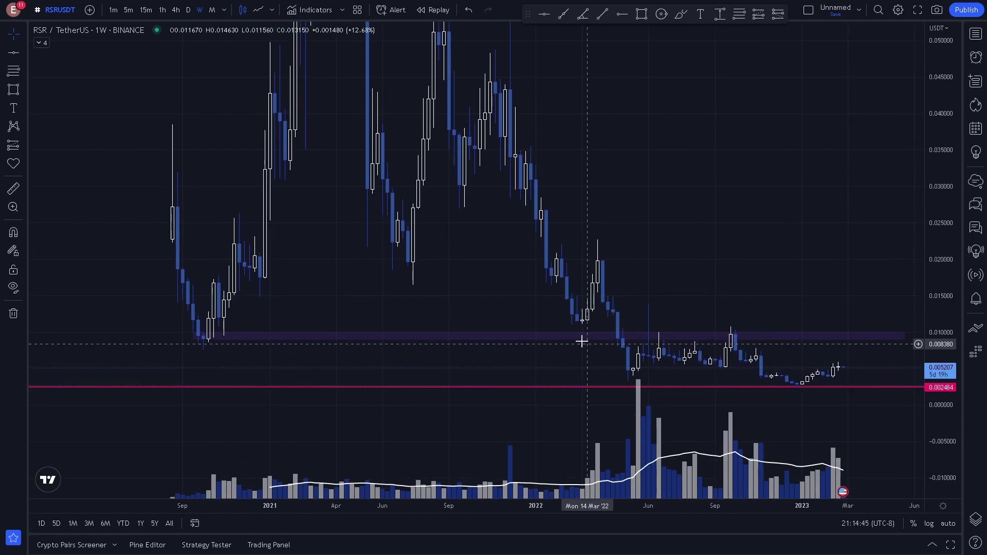
drag(549, 333, 550, 327)
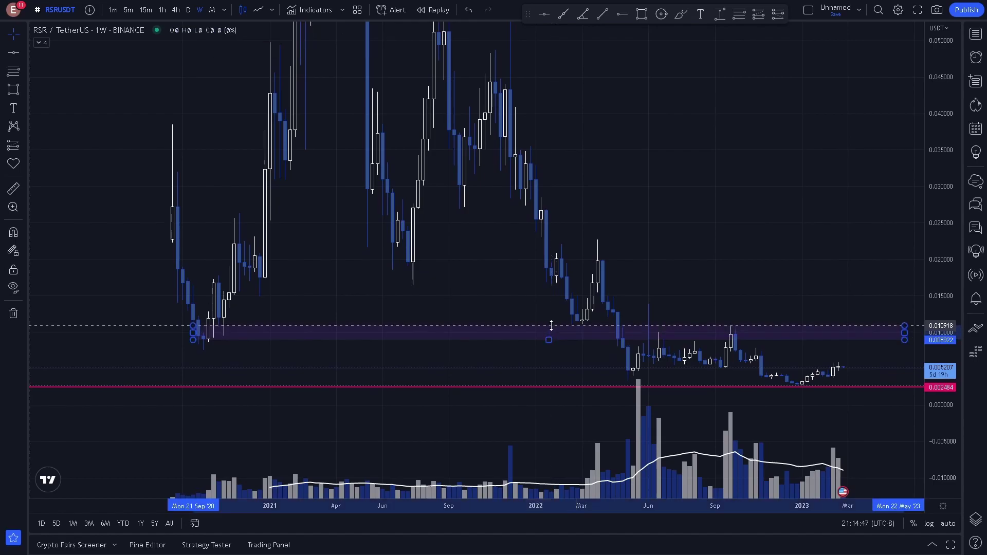
click(753, 244)
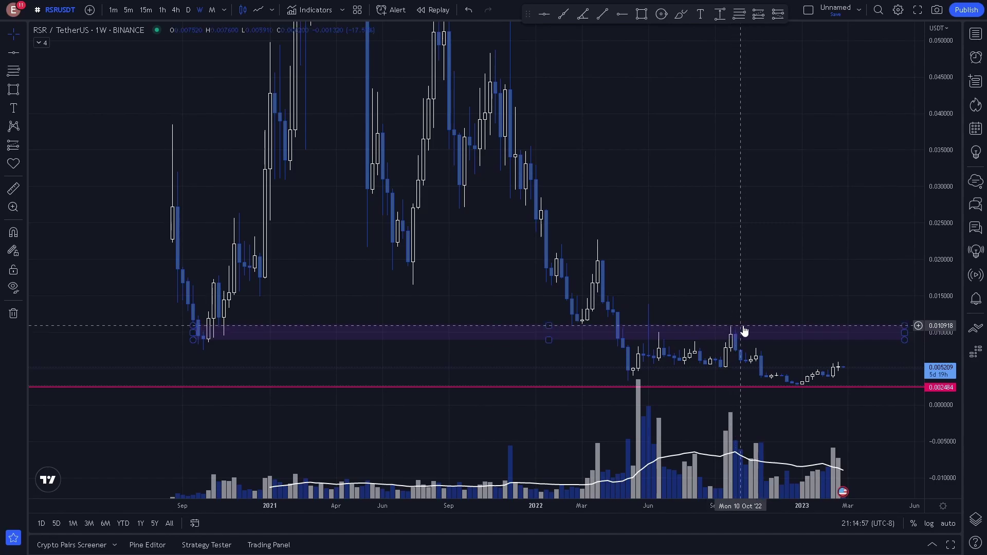
drag(941, 271, 940, 309)
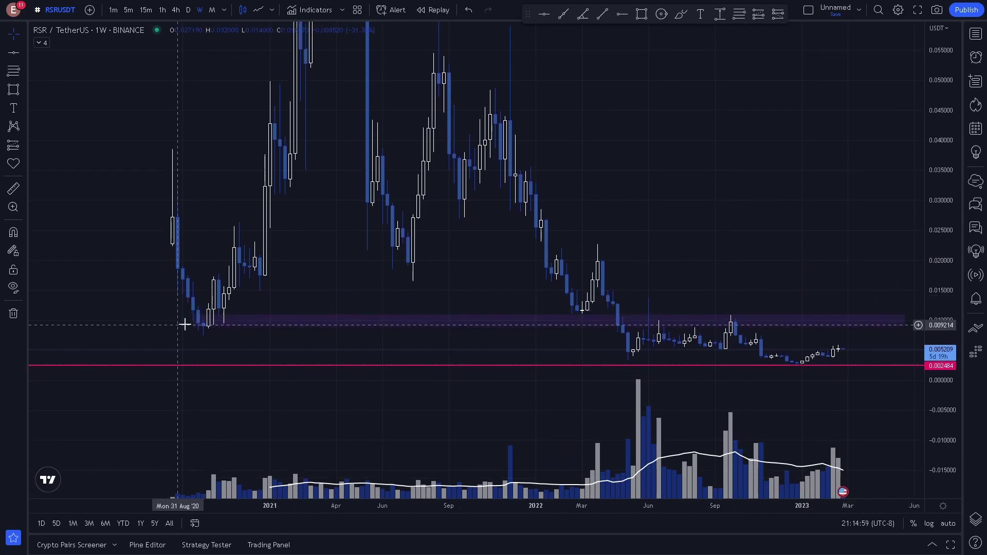
Step: Place a horizontal line at 0.017094, colour it purple and lock it in place
drag(701, 230, 714, 267)
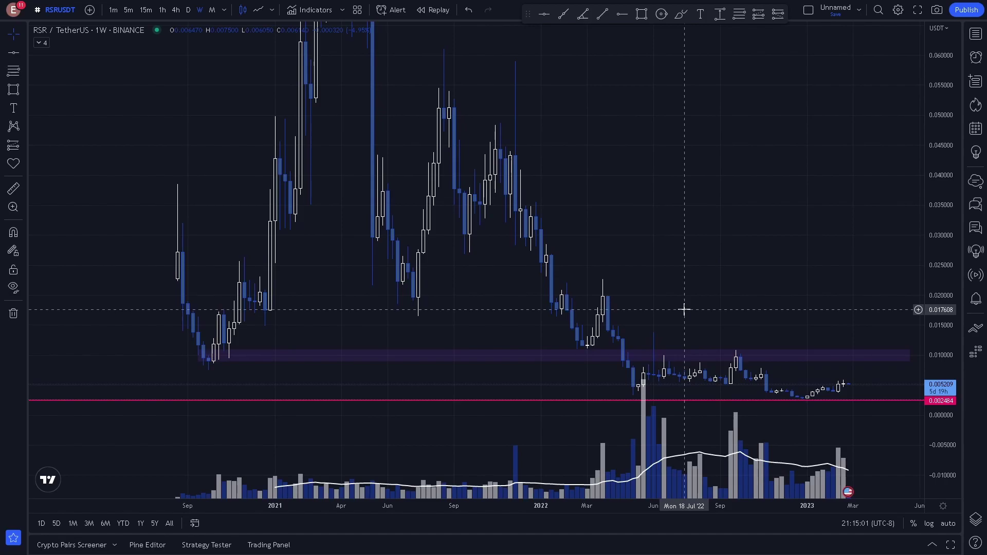
click(544, 13)
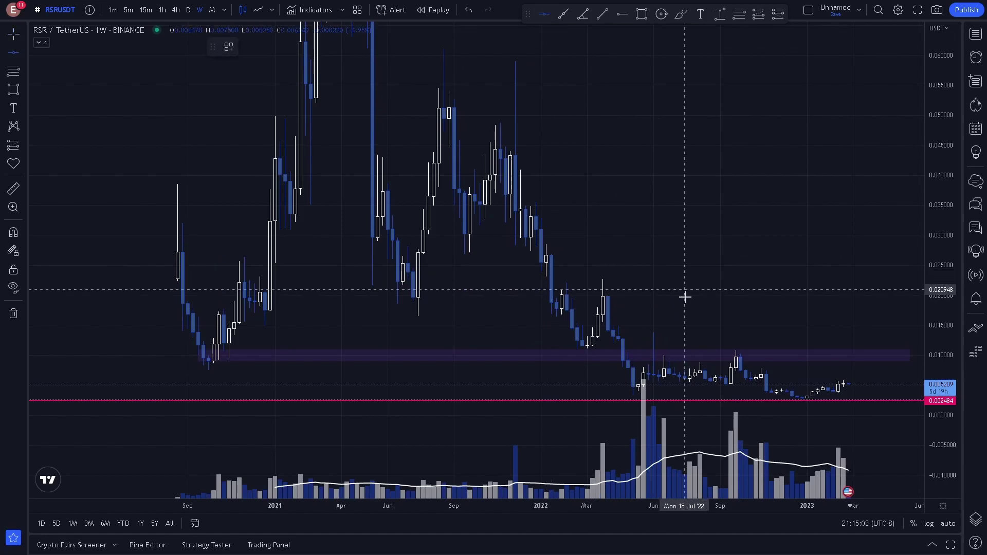
click(691, 312)
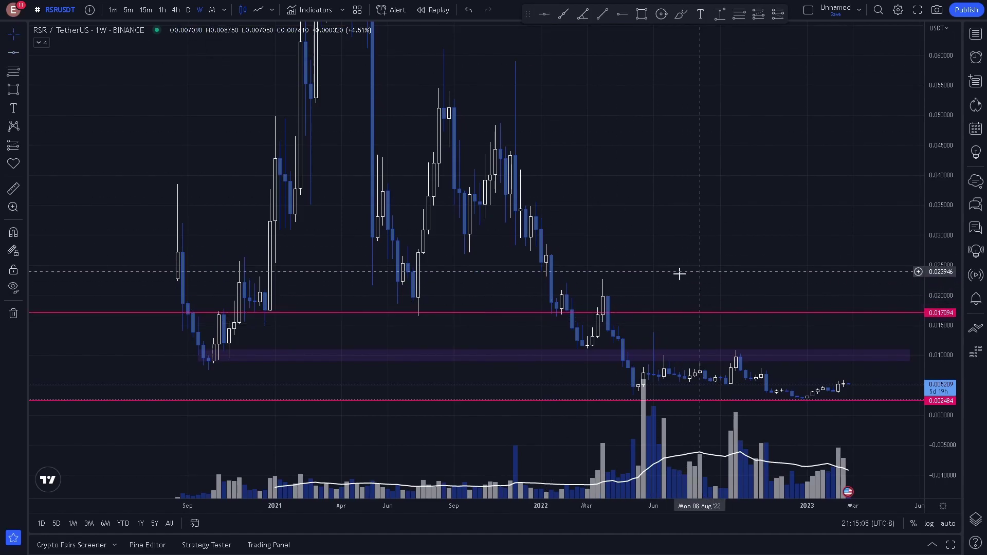
click(356, 313)
click(248, 47)
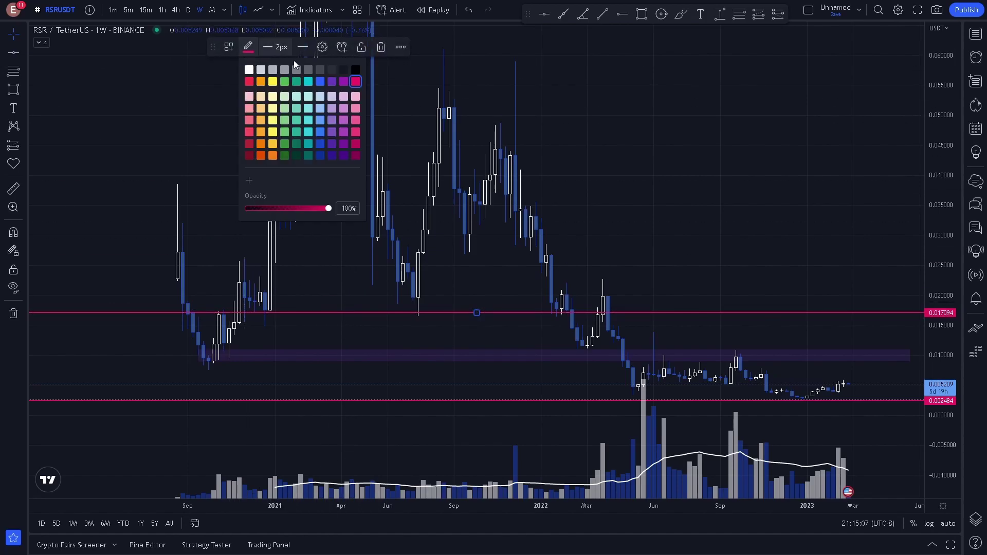
click(326, 80)
click(359, 50)
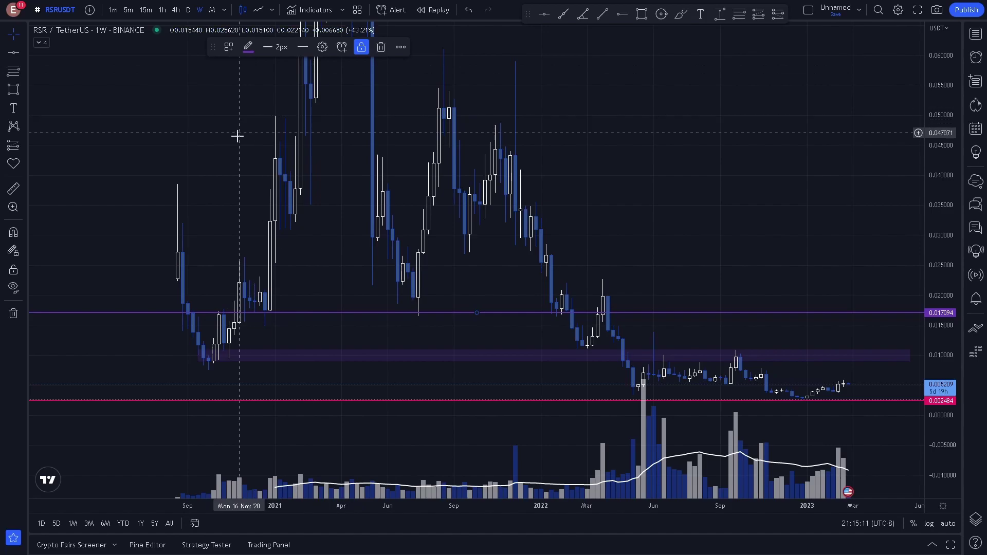
click(251, 250)
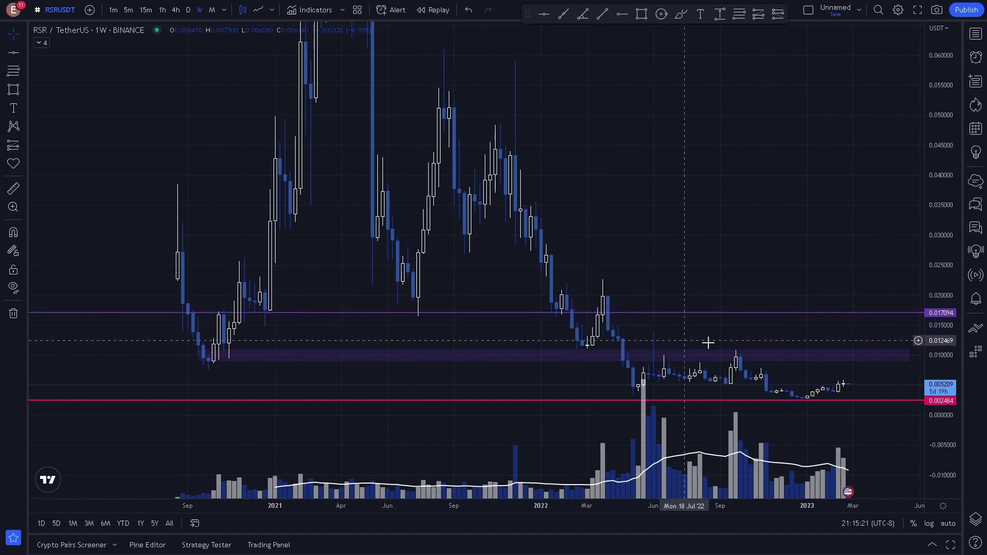
drag(944, 368, 944, 331)
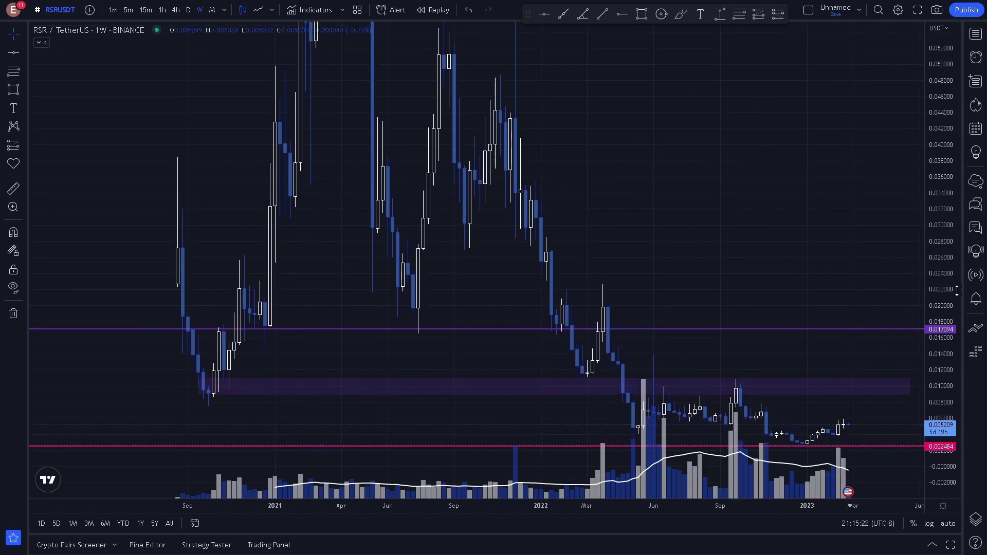
Step: Place a purple horizontal line at 0.019825 just above the 0.017094 level
click(543, 14)
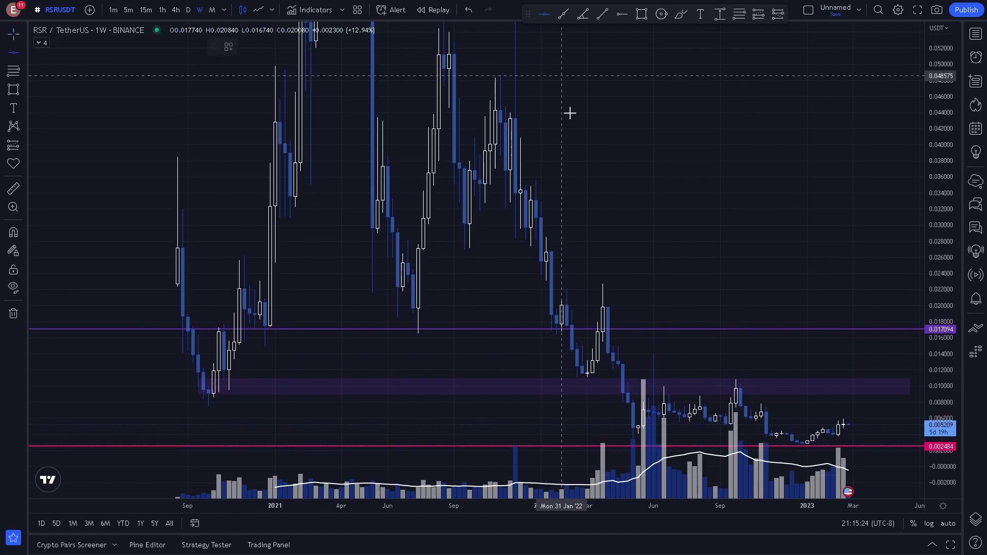
click(671, 307)
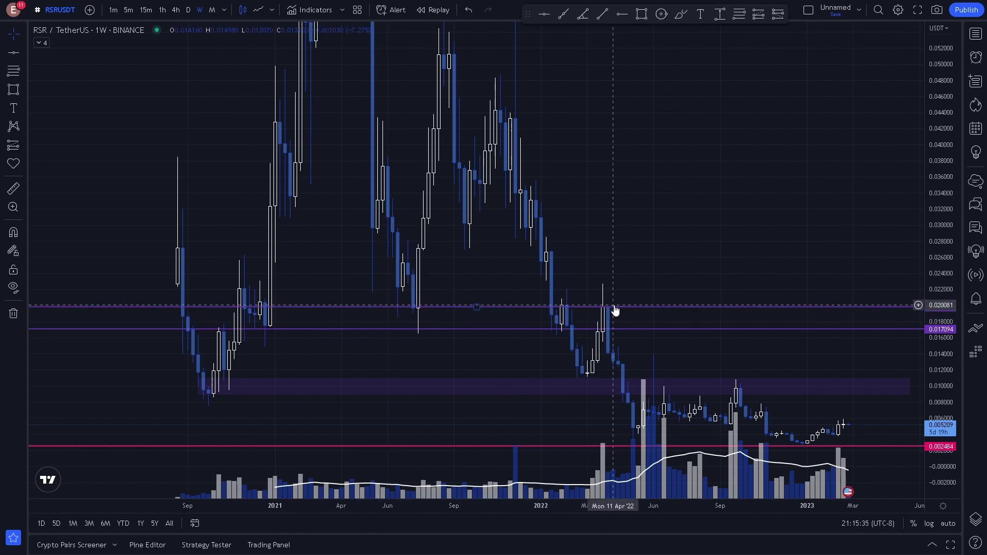
drag(938, 107, 940, 160)
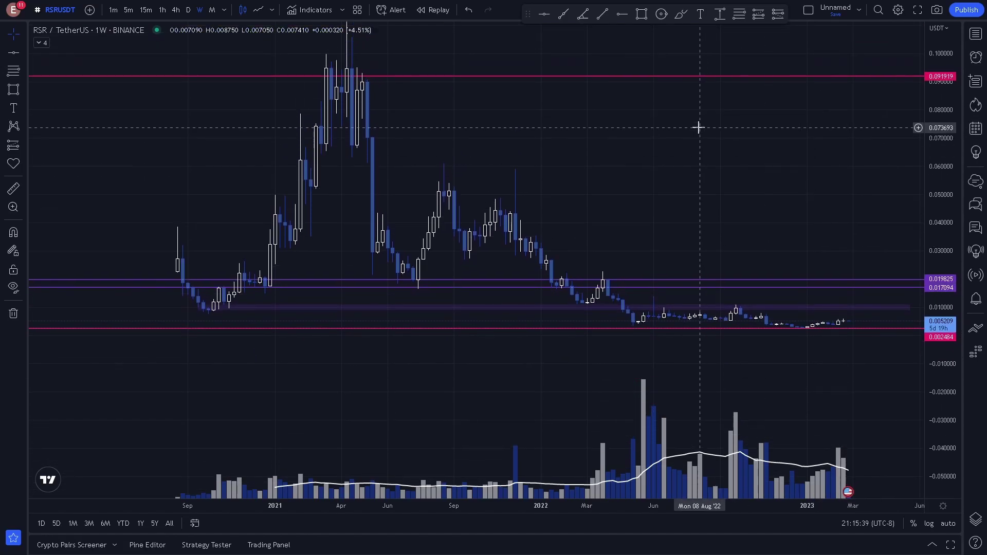
Step: Place horizontal lines at 0.067680, 0.052737, 0.043625 and 0.029229 over the upper price history
drag(696, 125, 711, 190)
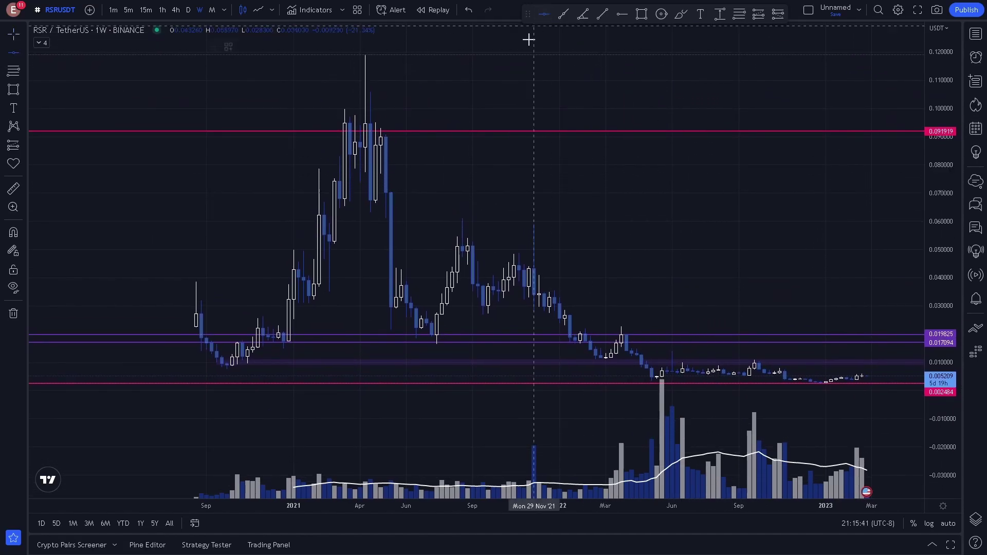
click(488, 200)
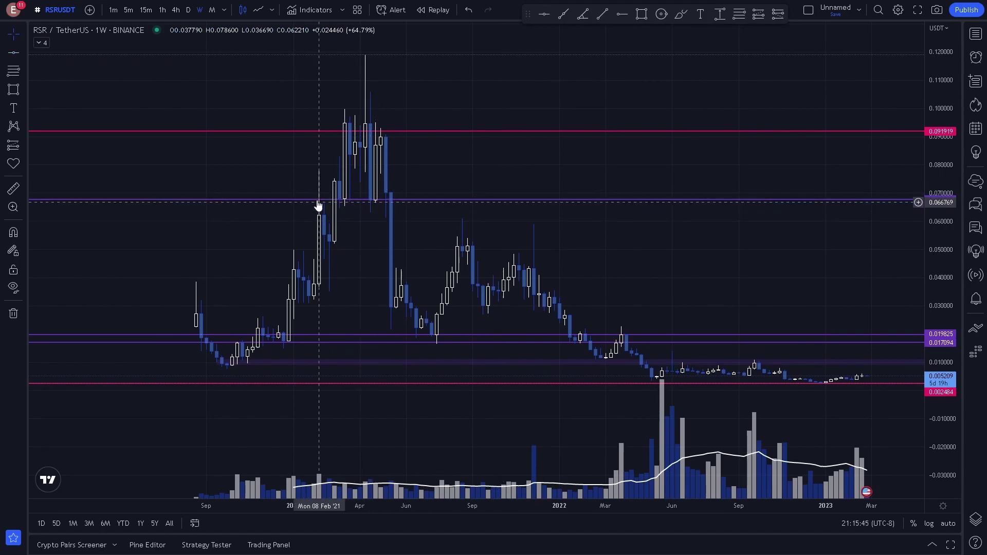
click(544, 14)
click(585, 241)
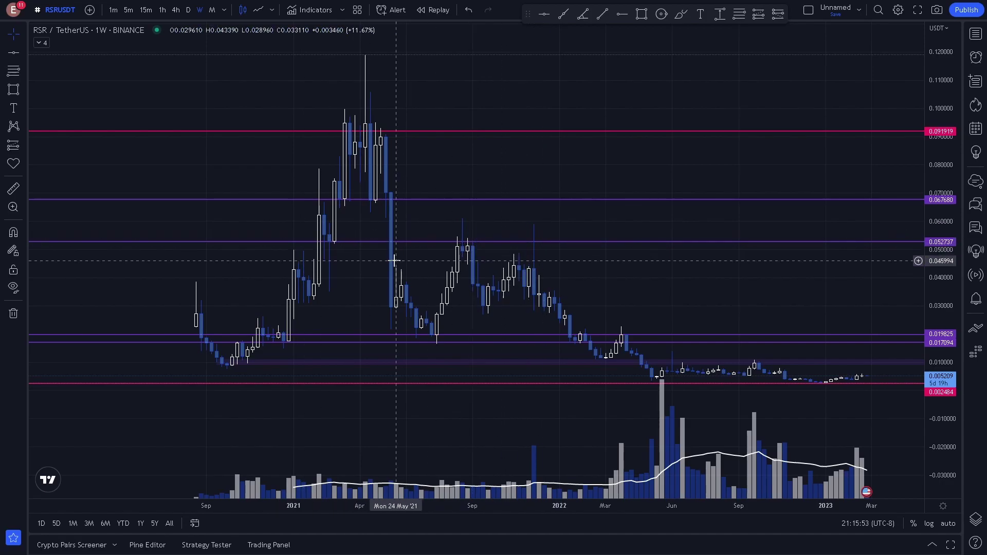
scroll(712, 280, up, 2)
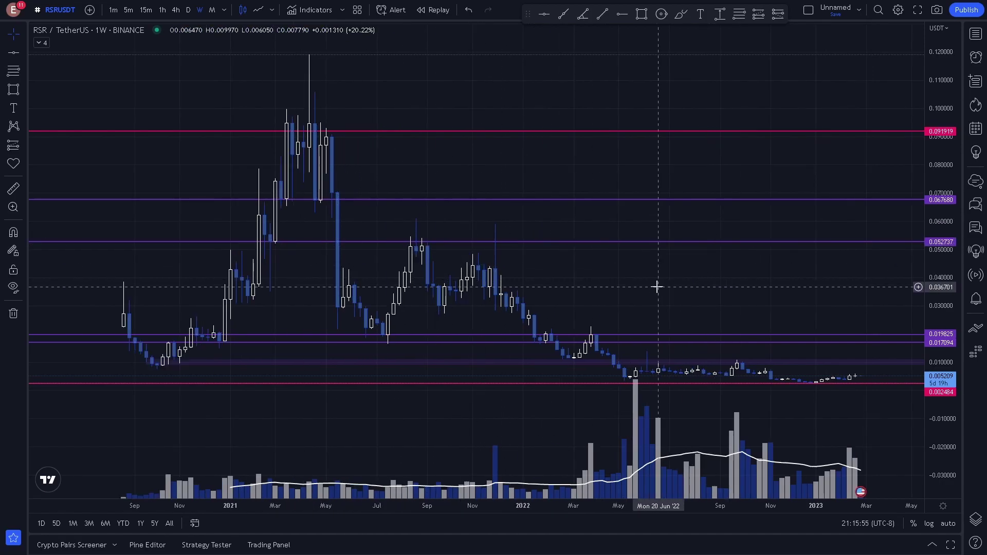
scroll(656, 286, left, 2)
click(544, 13)
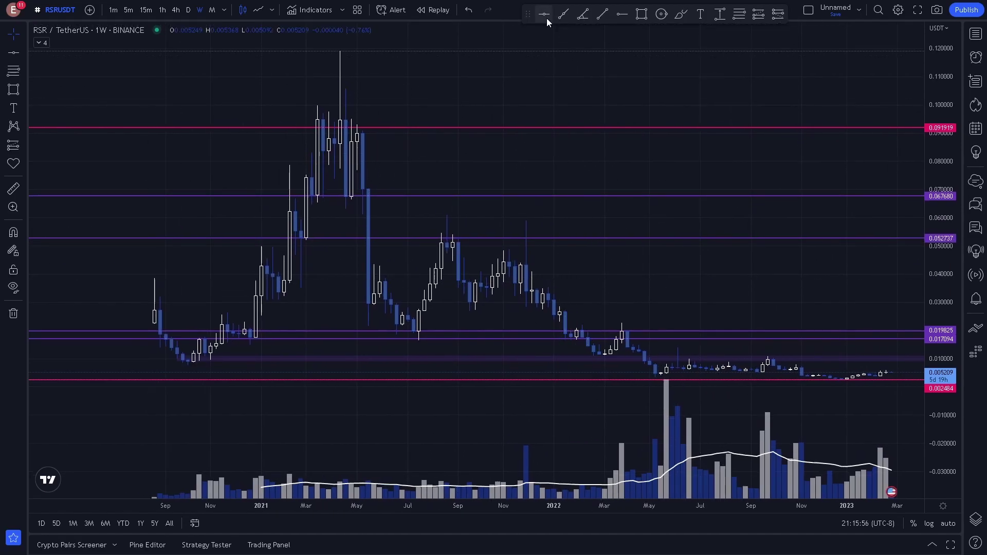
click(595, 264)
click(266, 283)
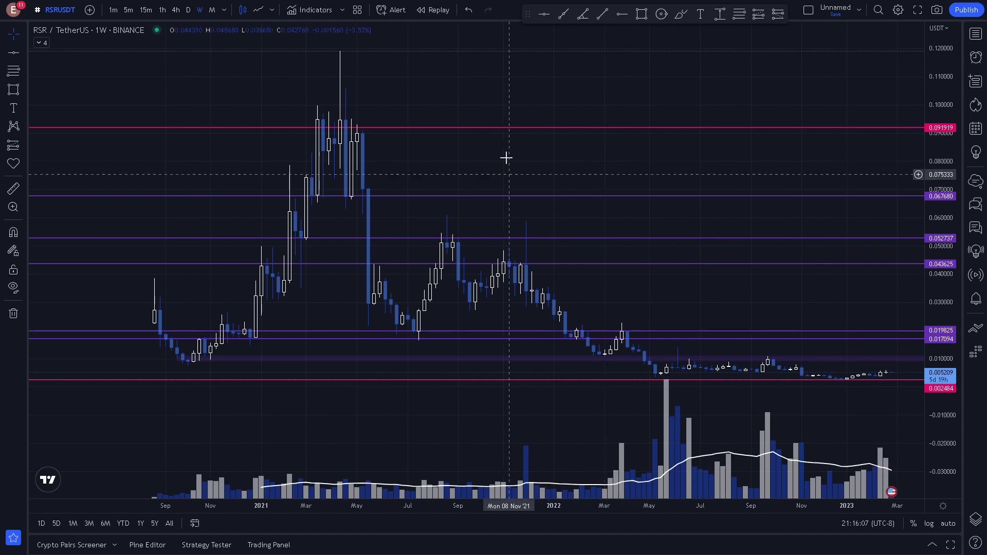
click(544, 13)
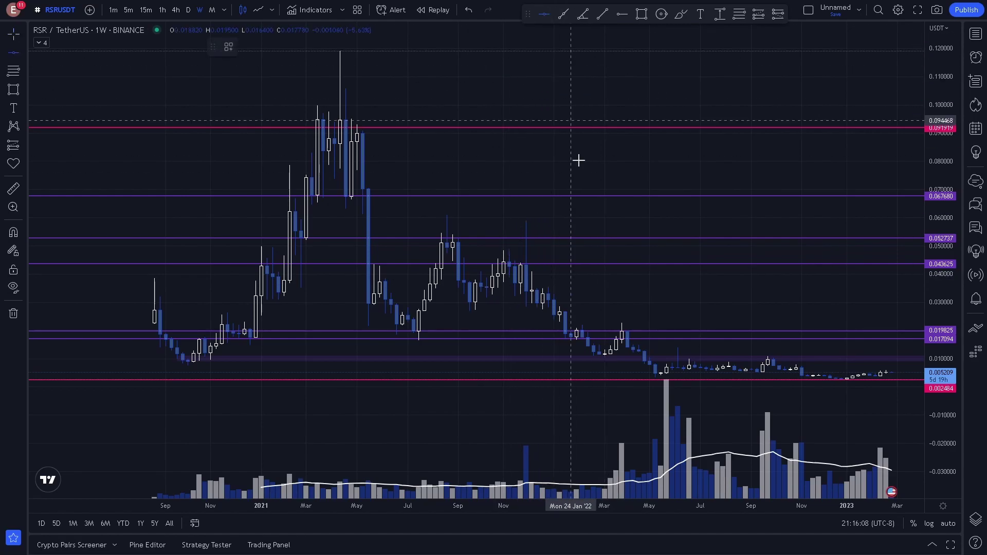
click(587, 304)
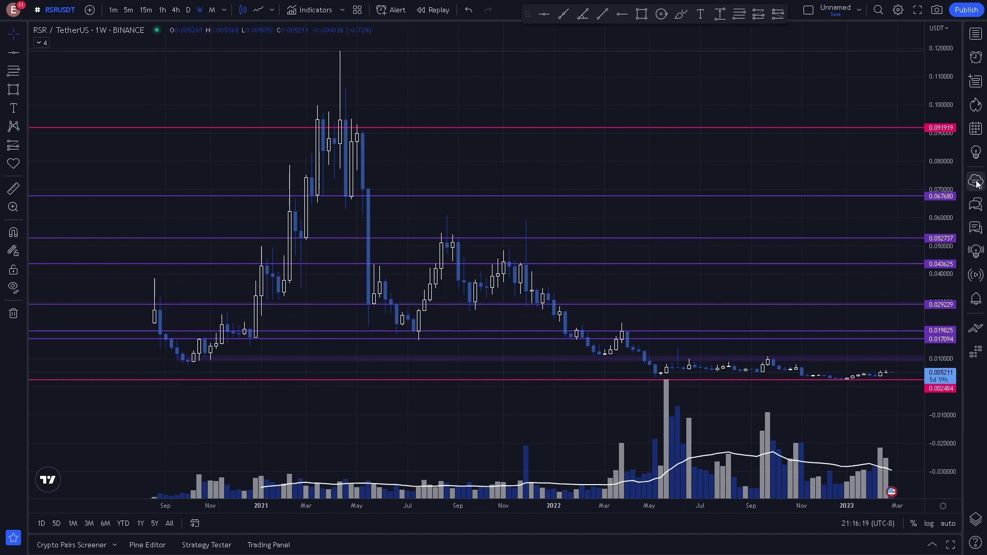
mouse_move(953, 171)
mouse_down()
mouse_move(953, 192)
mouse_move(953, 180)
mouse_up()
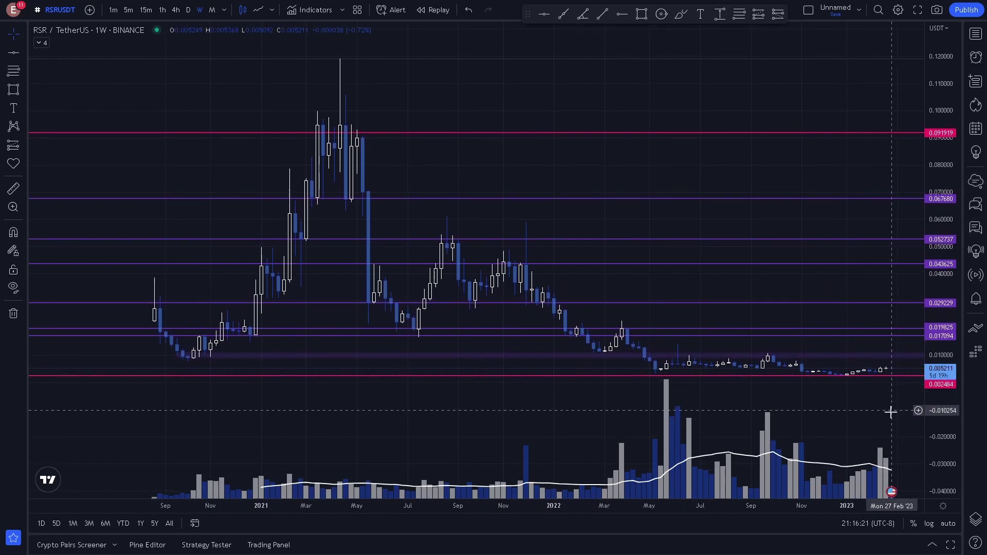
drag(890, 409, 864, 403)
drag(952, 396, 953, 384)
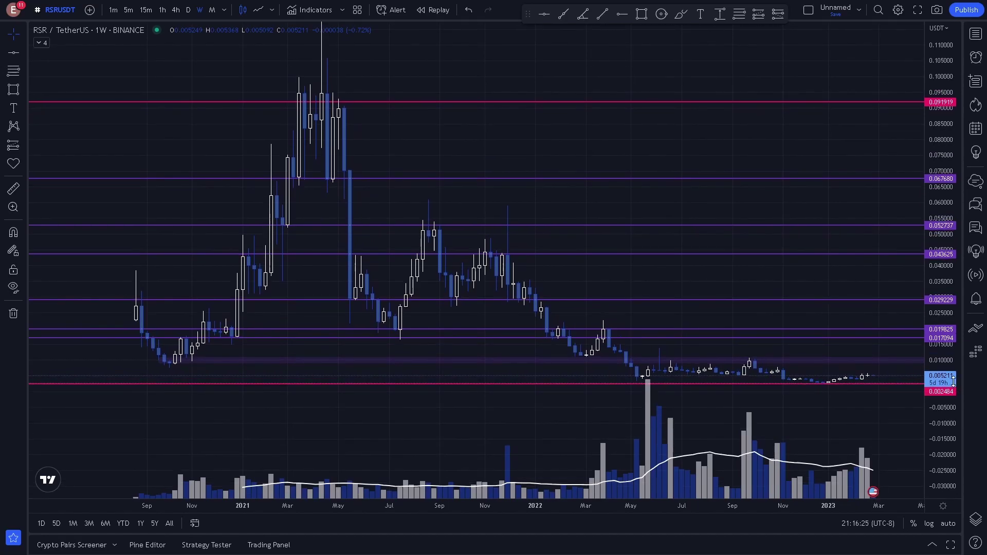
scroll(885, 424, up, 1)
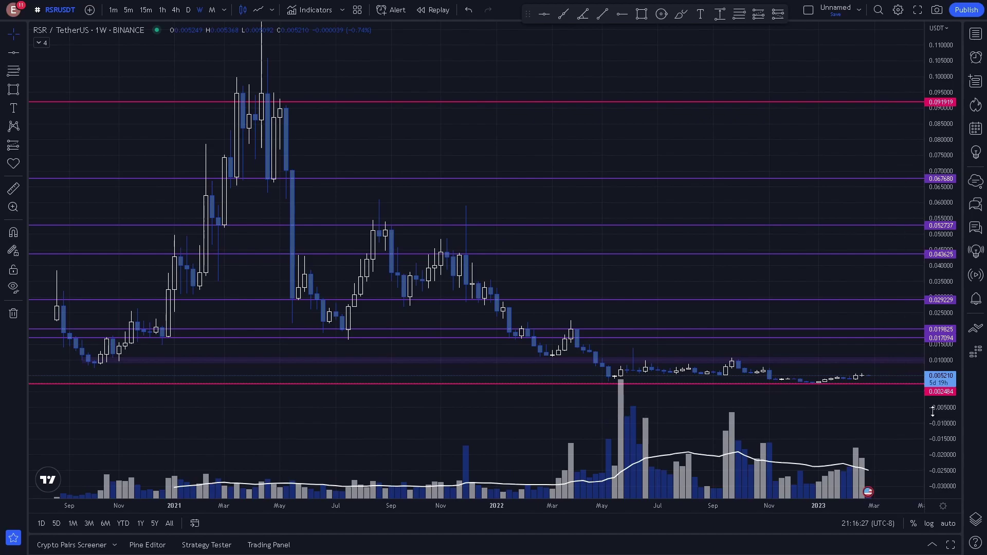